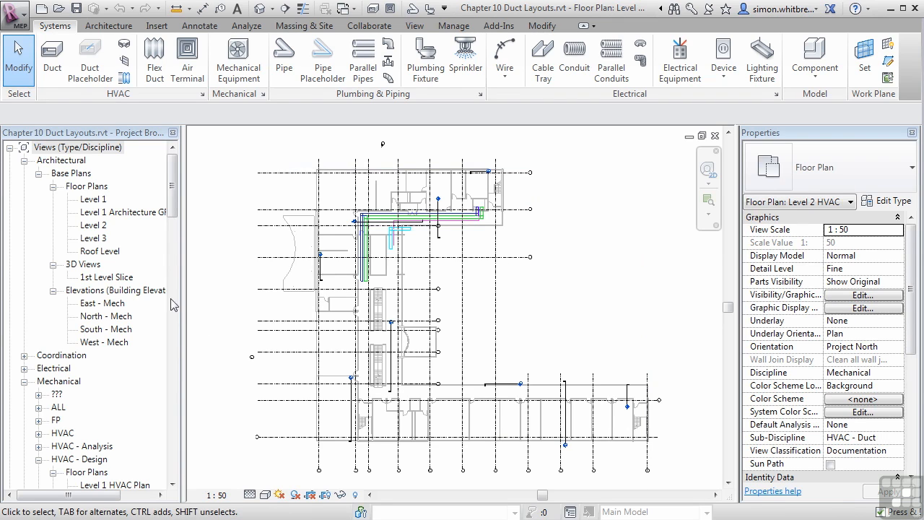
- Open the HVAC - Design Level 2 Ceiling Plan at the gridded ceilings of the lower wing's large rooms
drag(172, 203, 173, 260)
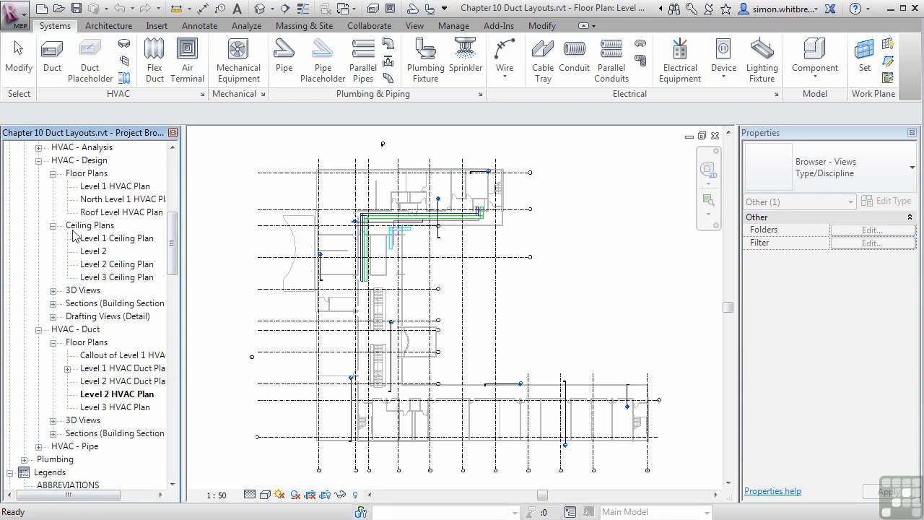
double_click(104, 266)
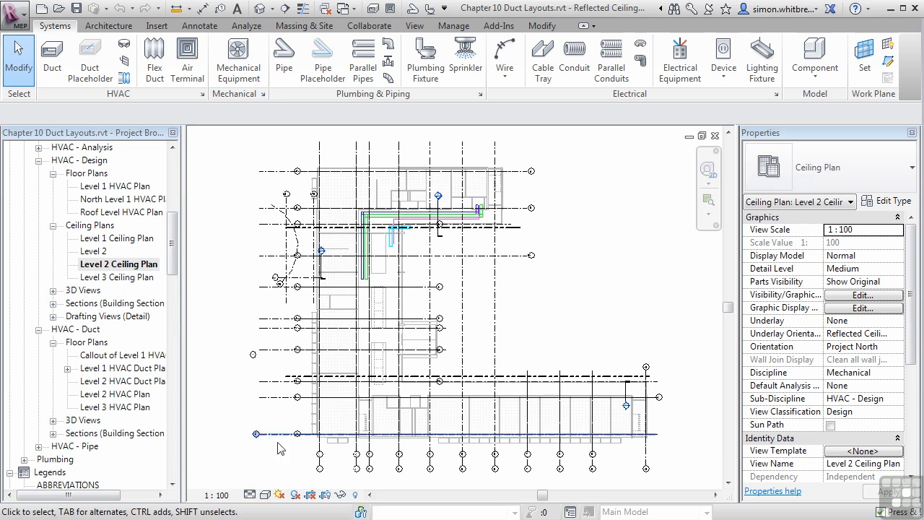
scroll(453, 441, up, 6)
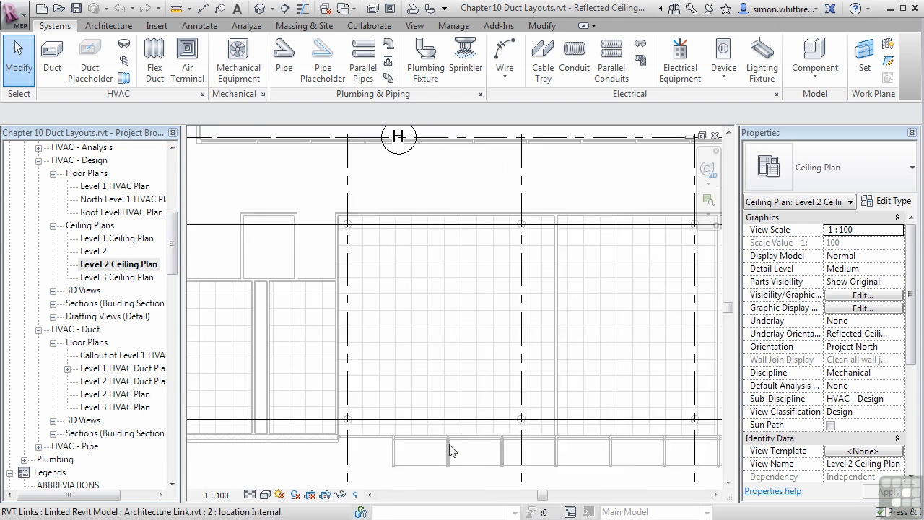
scroll(477, 350, up, 1)
middle_drag(477, 351, 402, 348)
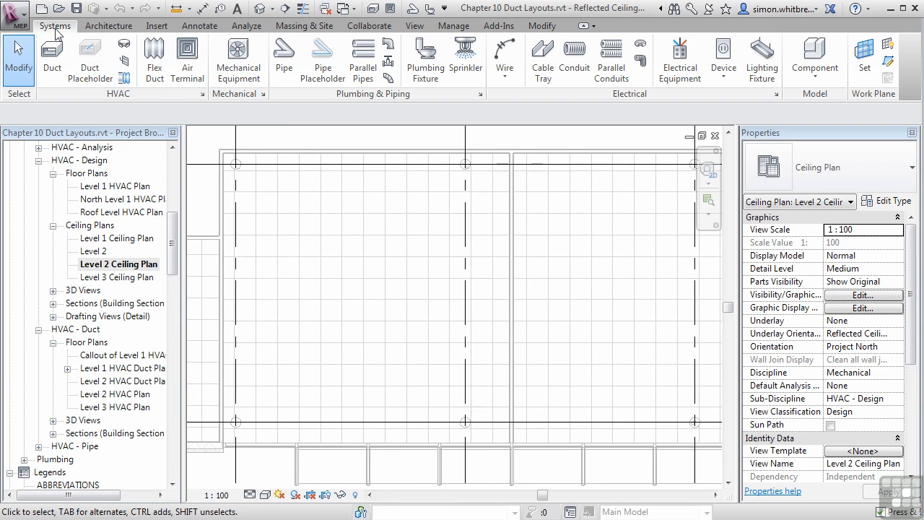
- Set up an air terminal of type M_Supply Diffuser - Rectangular Face Round Neck 600x600 - 200 Neck with a 2400 offset on Level 2
click(194, 69)
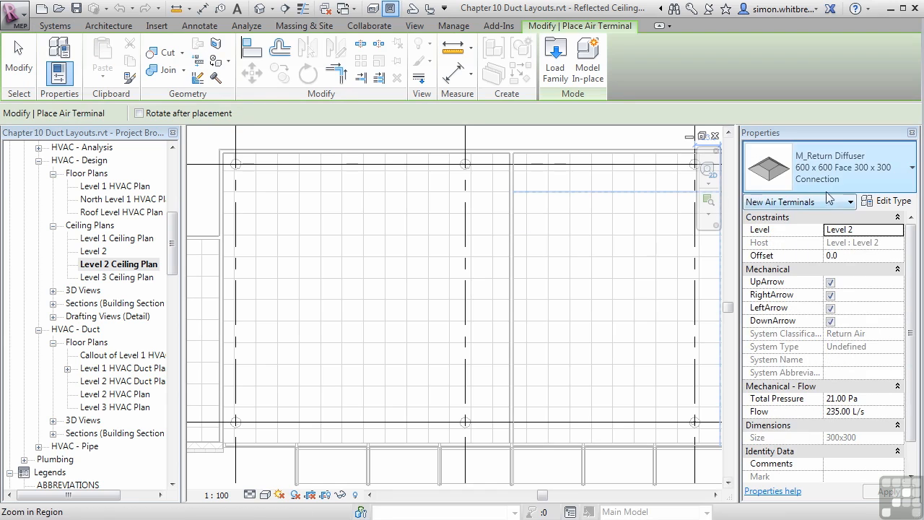
click(832, 169)
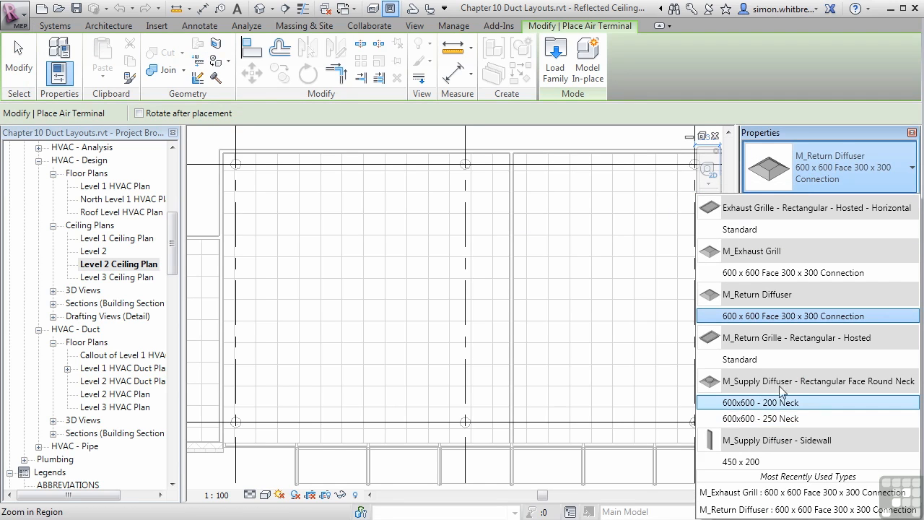
mouse_move(908, 386)
mouse_move(737, 410)
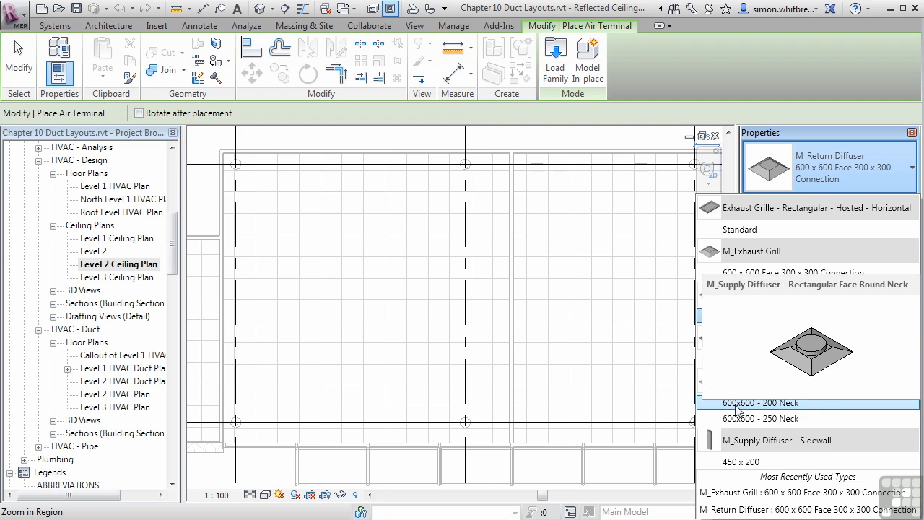
click(778, 408)
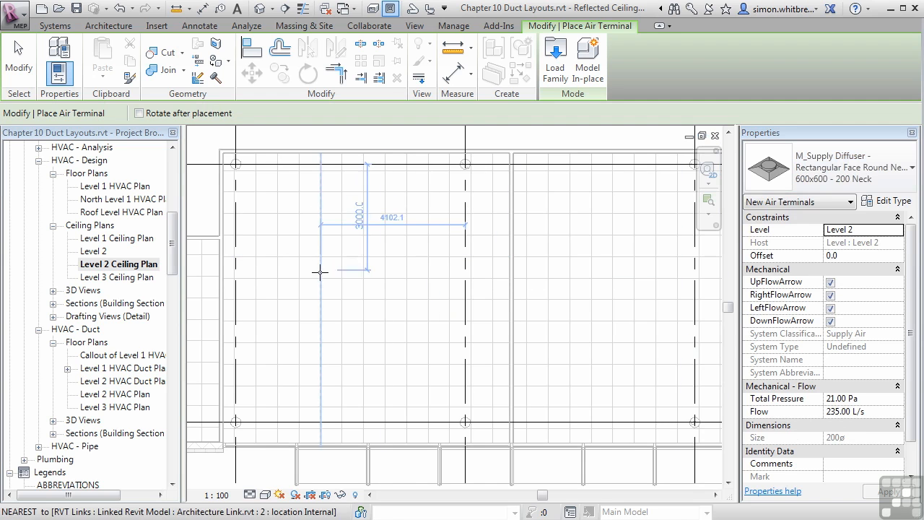
click(863, 256)
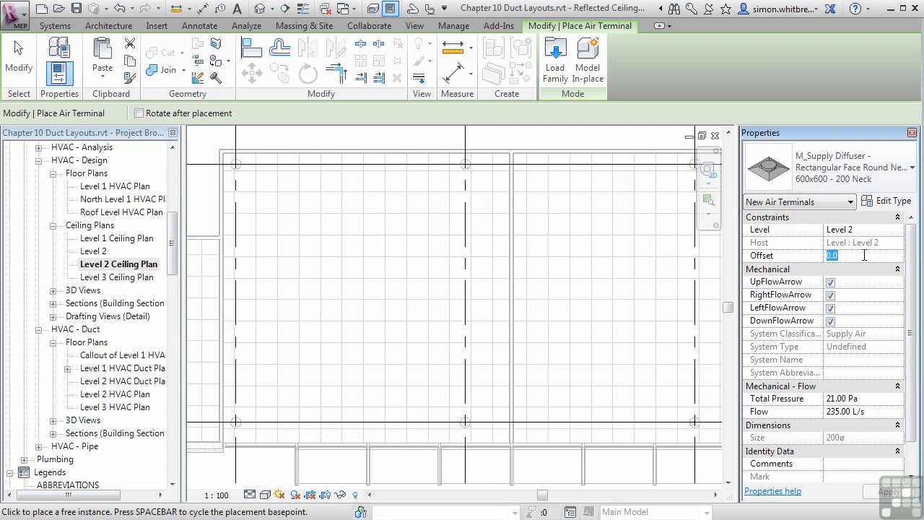
text(24)
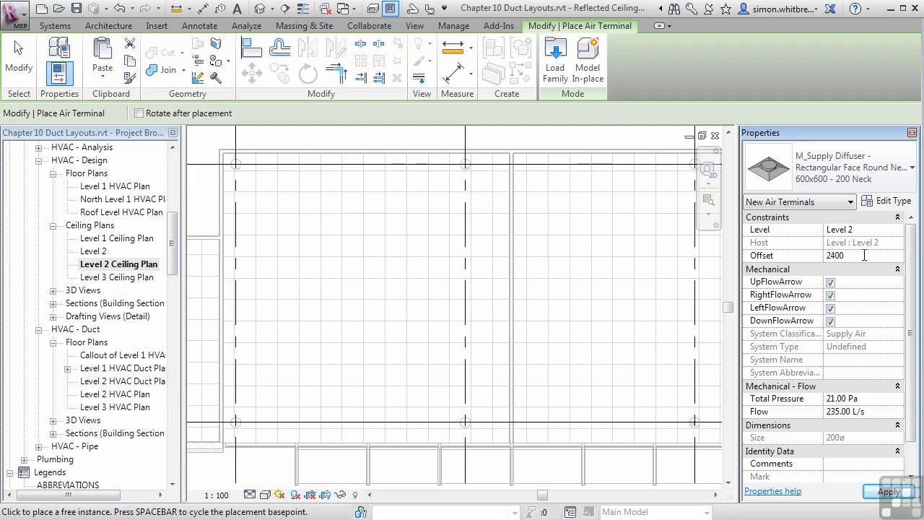
key(Return)
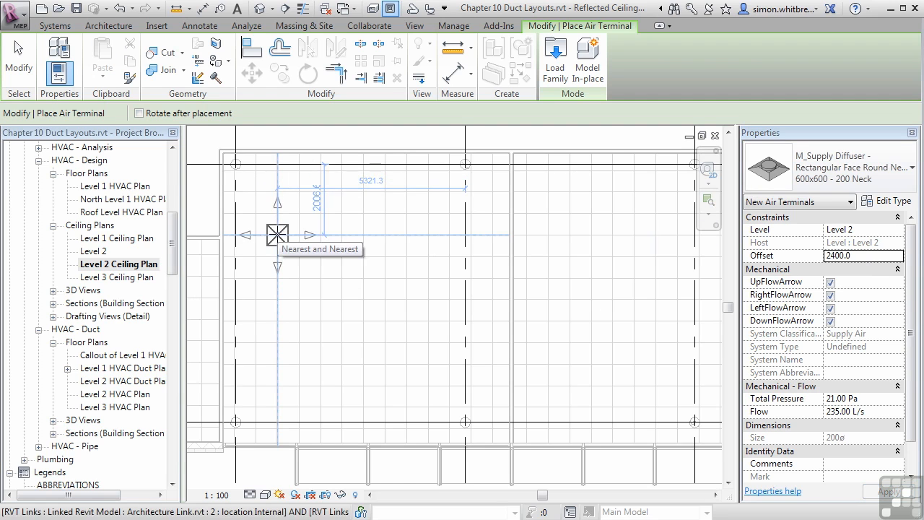
- Place four supply diffusers in a rectangular two-by-two pattern in the left room's ceiling
click(277, 235)
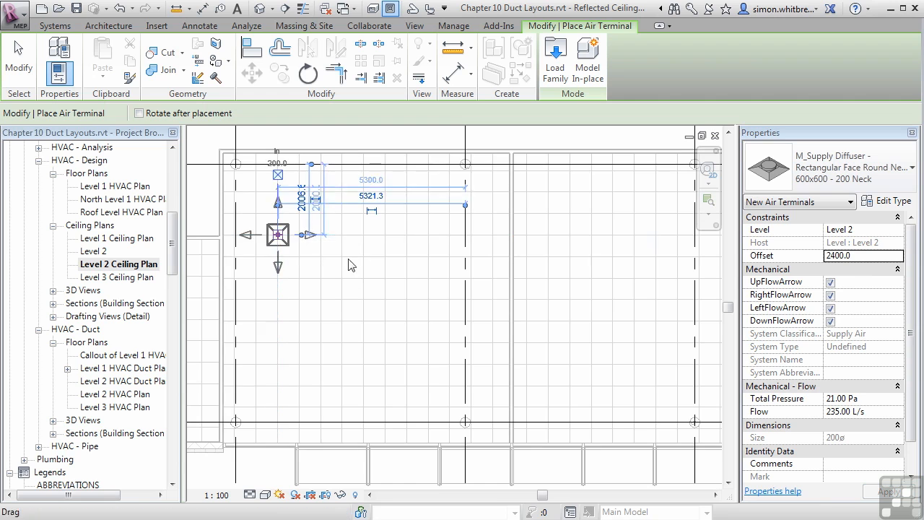
click(428, 235)
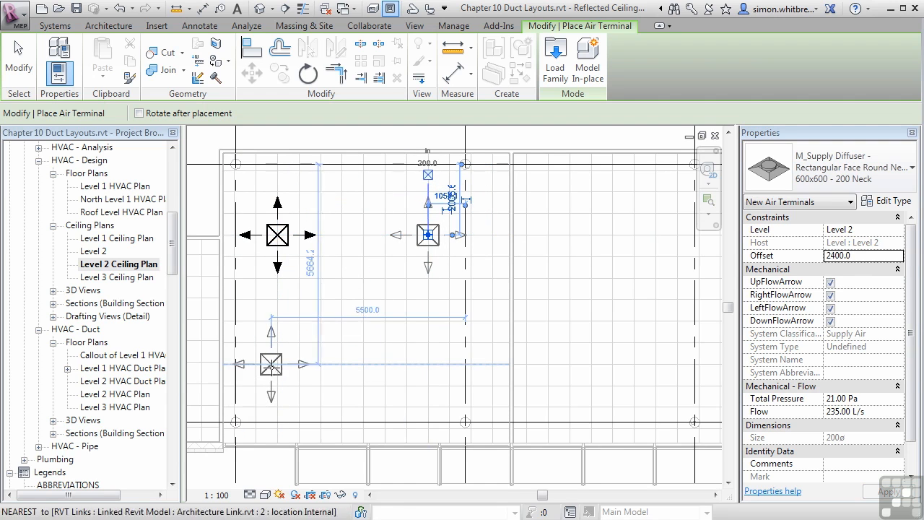
click(278, 363)
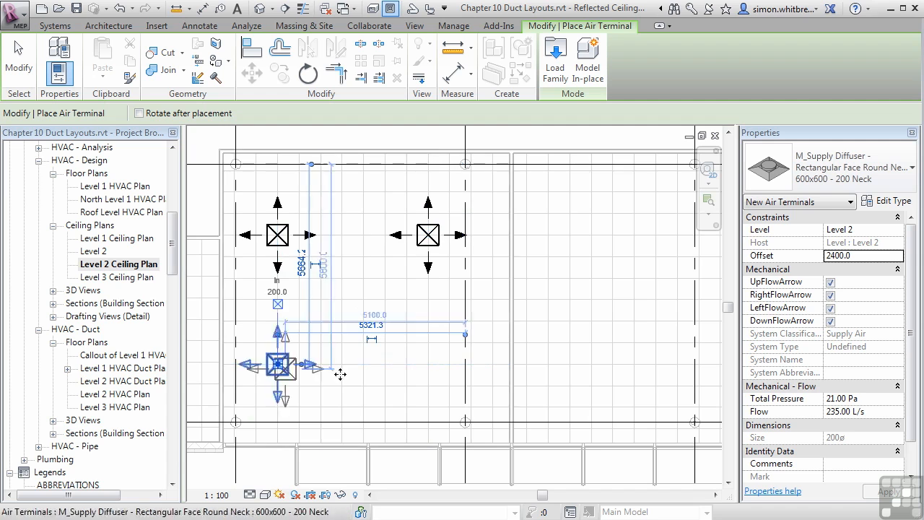
click(428, 363)
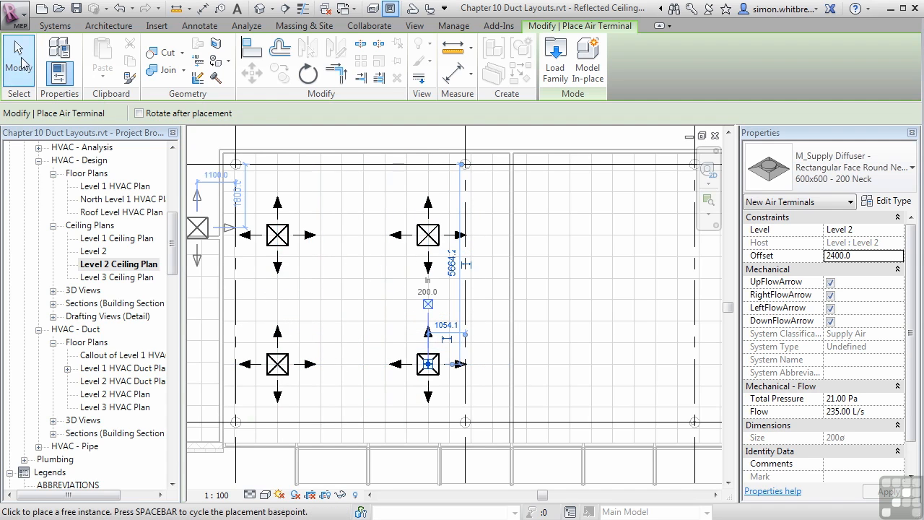
click(20, 63)
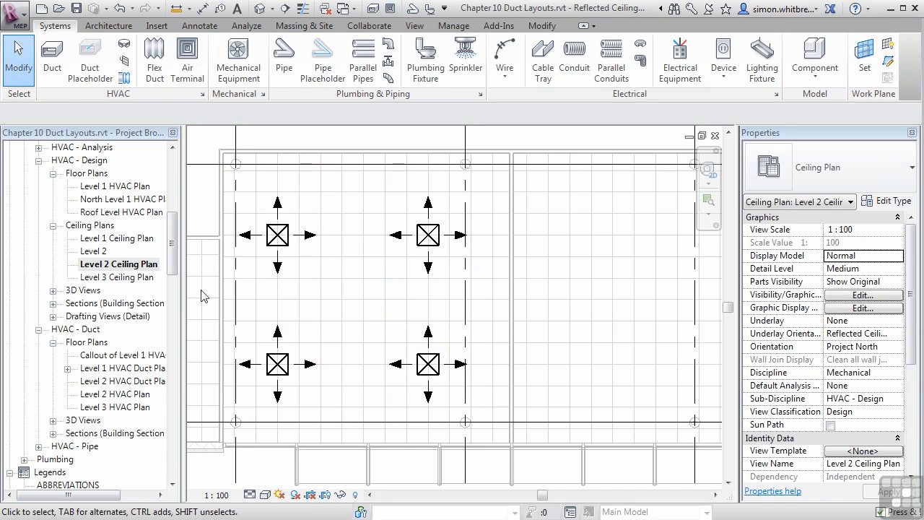
- Move all four supply diffusers together 300 mm horizontally to the right
click(278, 234)
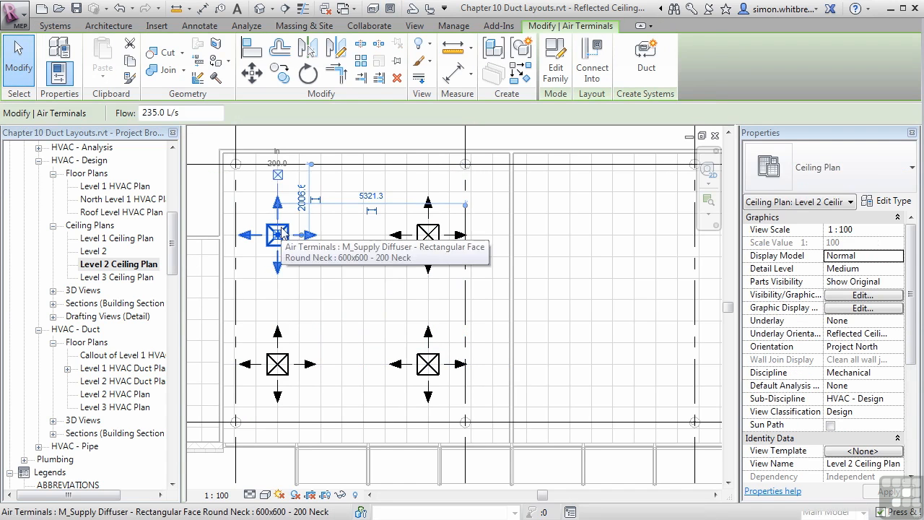
ctrl+click(426, 238)
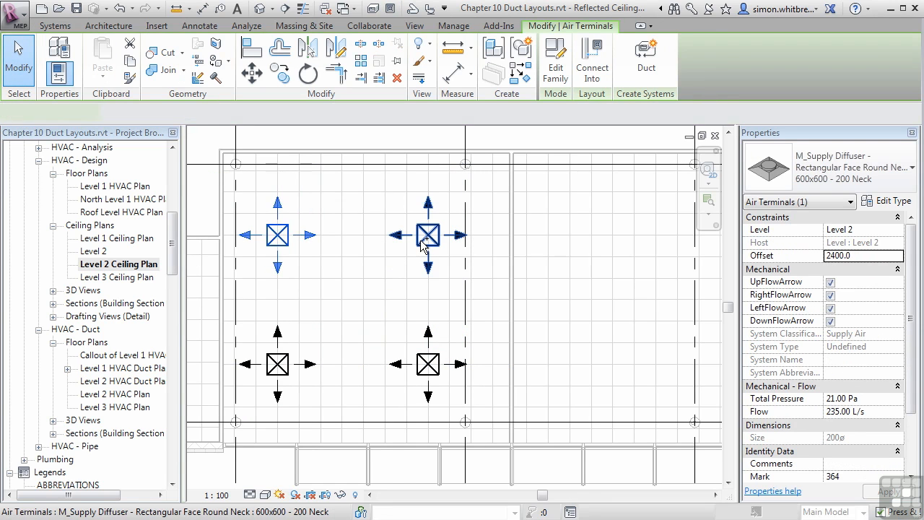
ctrl+click(426, 366)
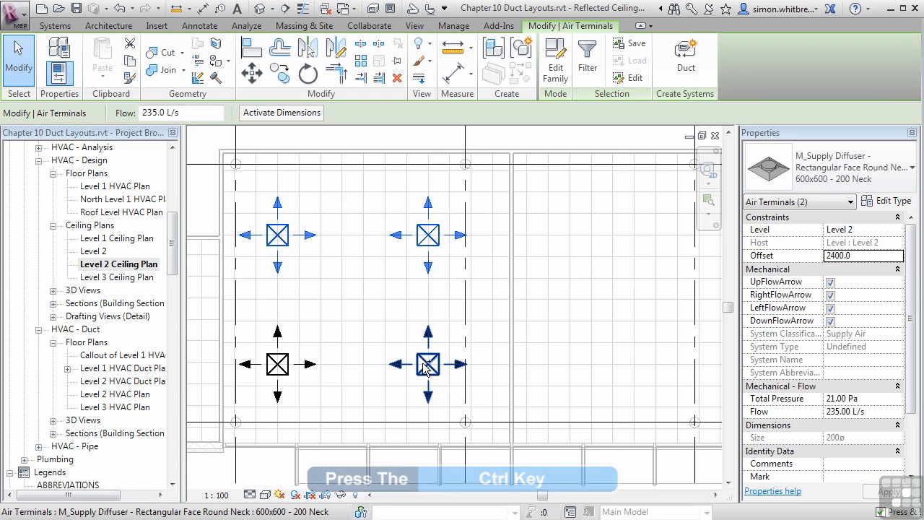
ctrl+click(286, 363)
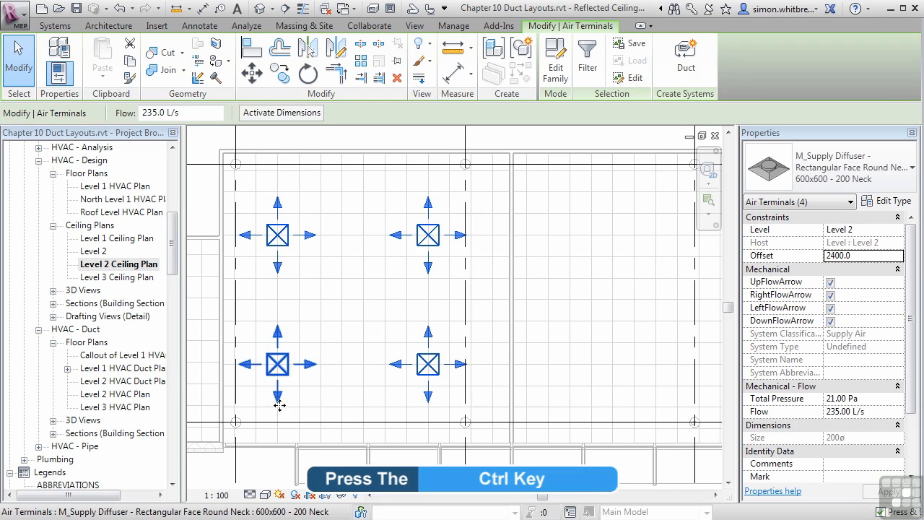
click(252, 72)
click(309, 318)
text(300)
key(Return)
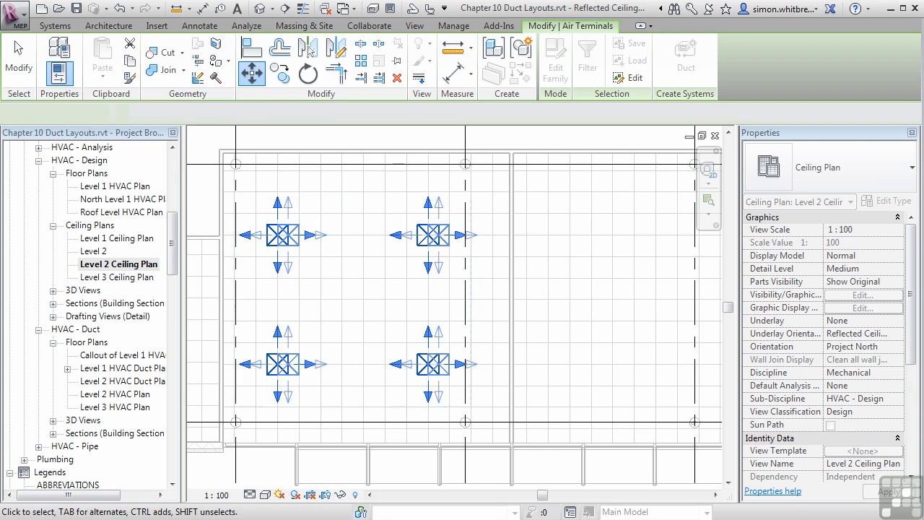
- Move the four selected diffusers 300 mm vertically upward to line up with the ceiling grid
click(252, 73)
click(341, 363)
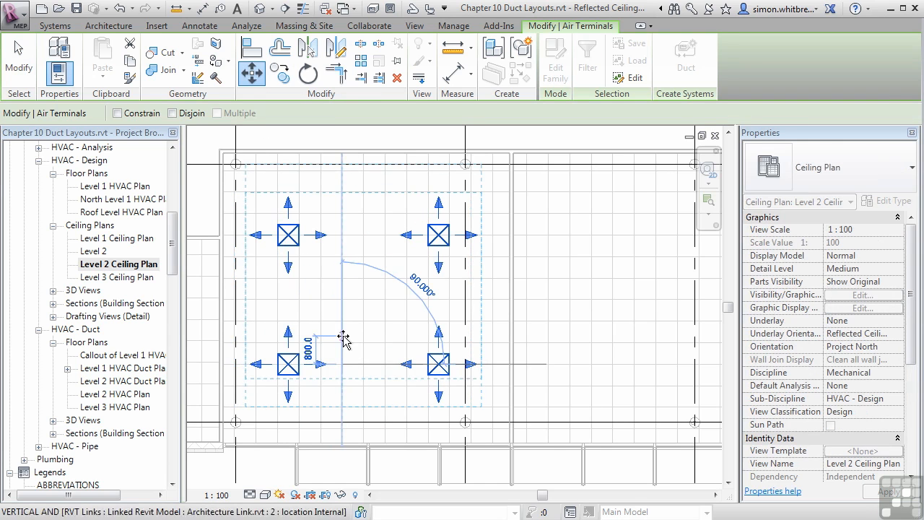
text(300)
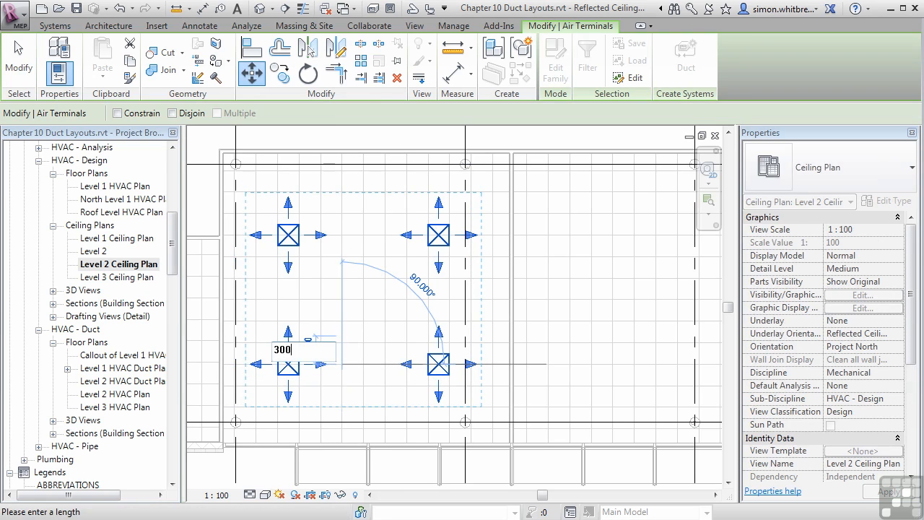
key(Return)
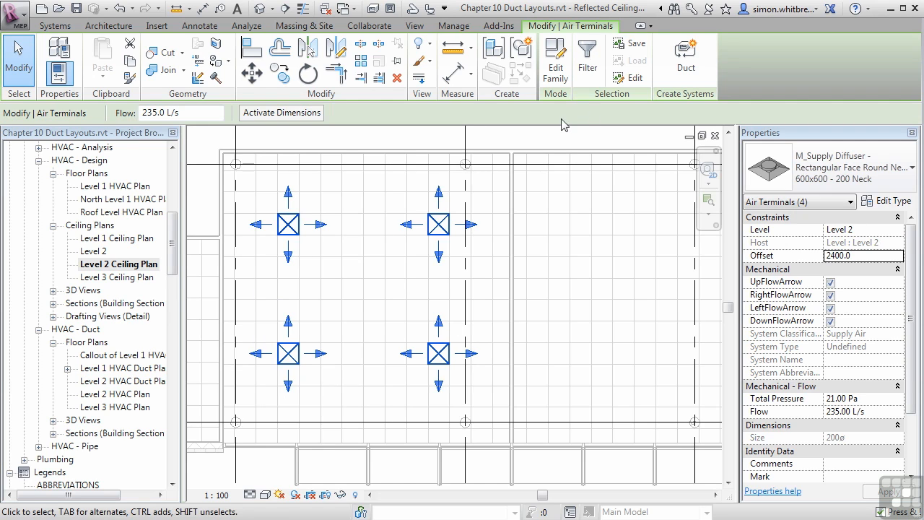
- Create a Supply Air duct system named SA 1 from the four diffusers and start generating its duct layout
click(675, 67)
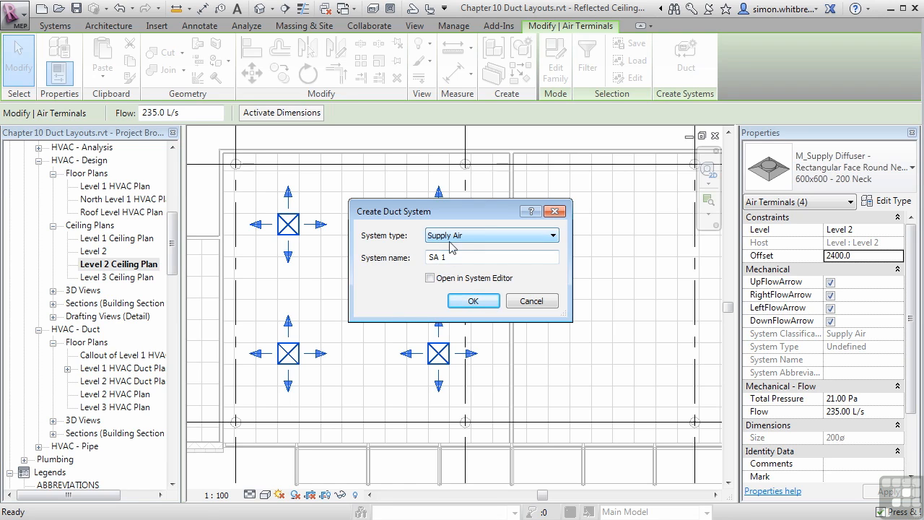
click(473, 299)
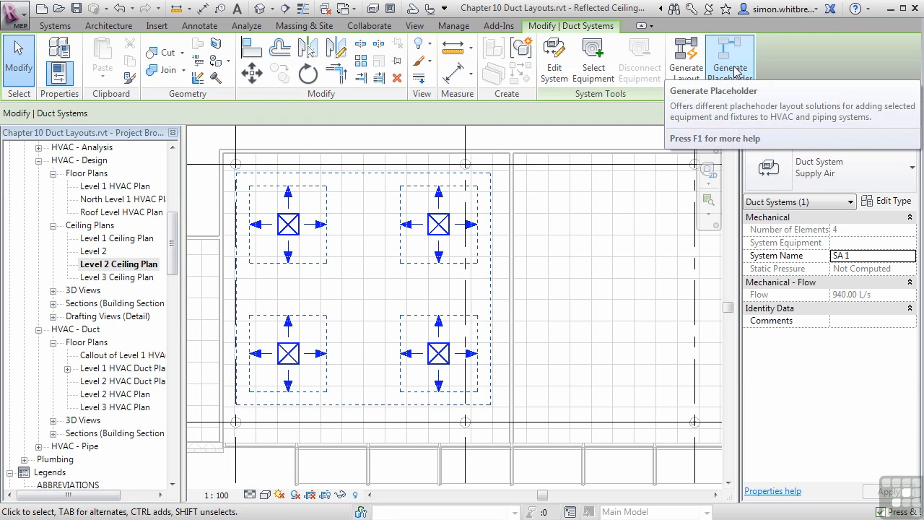
click(685, 58)
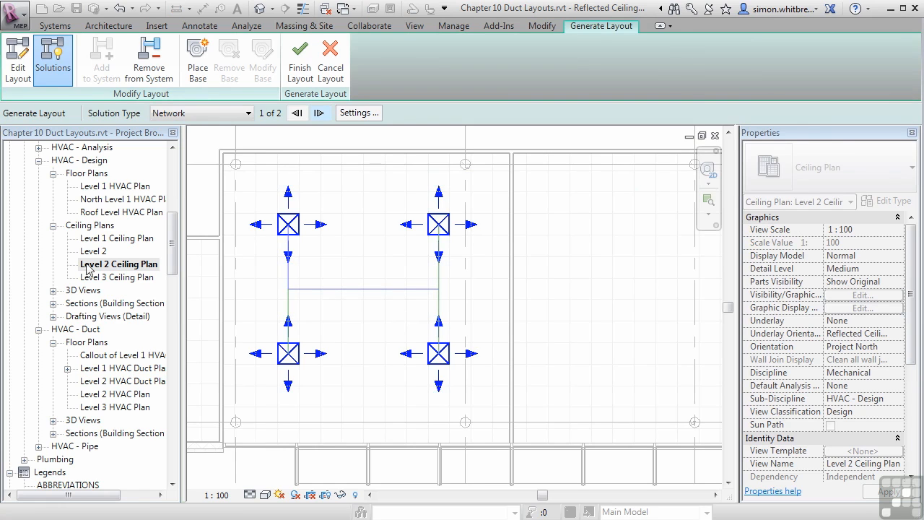
- Preview the two Network layout solutions for the duct system
click(237, 115)
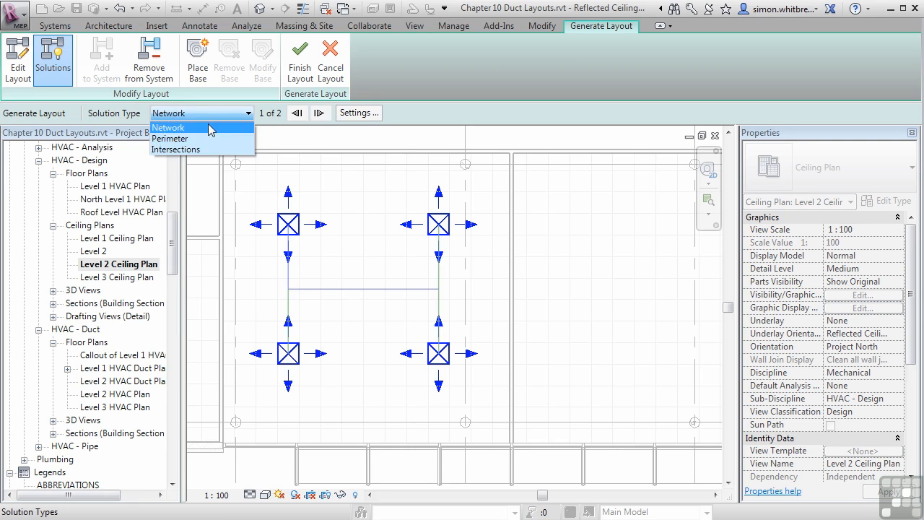
click(210, 129)
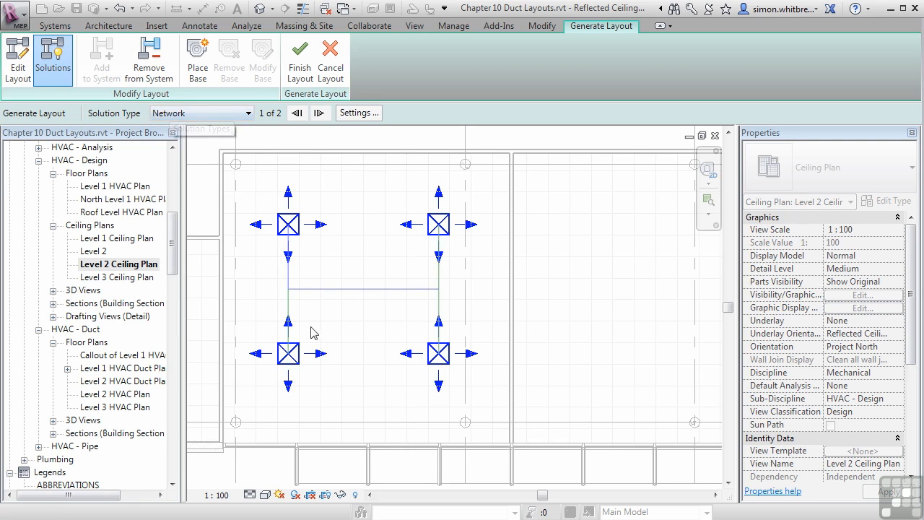
click(320, 113)
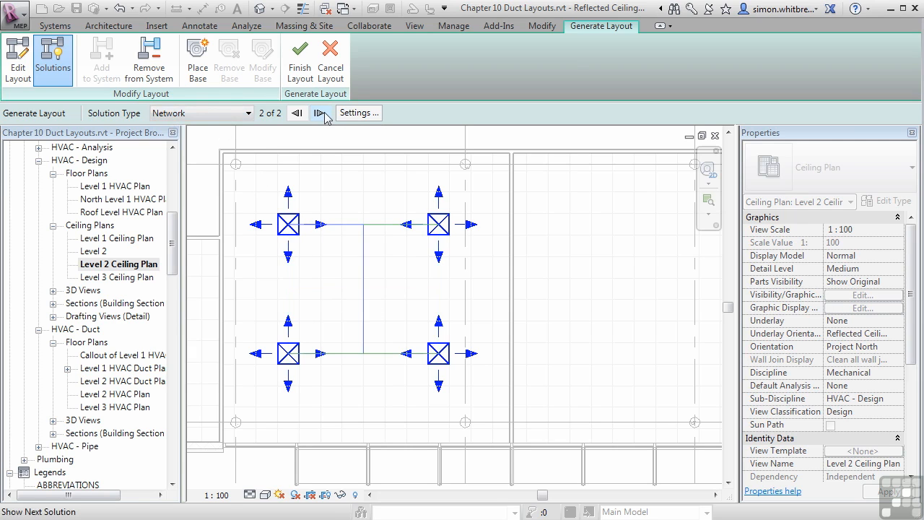
- Switch the solution type to Perimeter and cycle through all five of its layout solutions
click(238, 113)
click(210, 137)
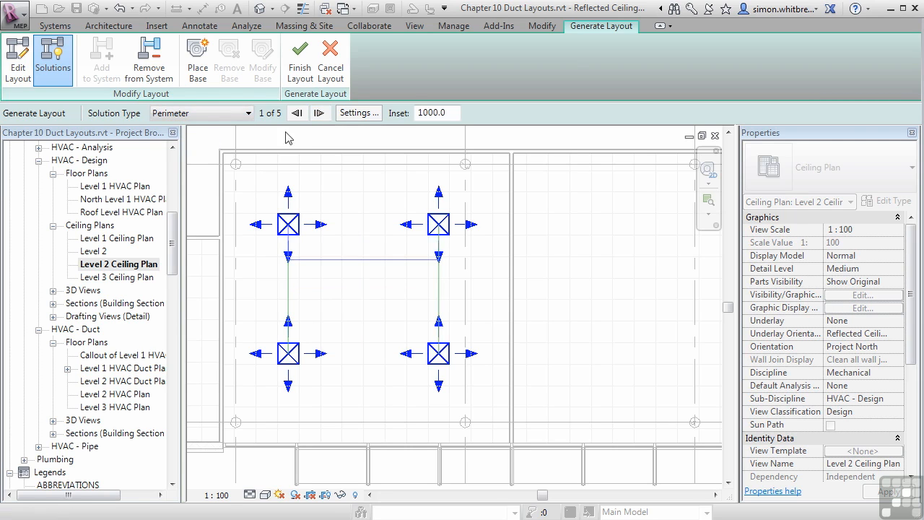
click(319, 113)
click(319, 114)
click(318, 113)
click(318, 113)
click(319, 114)
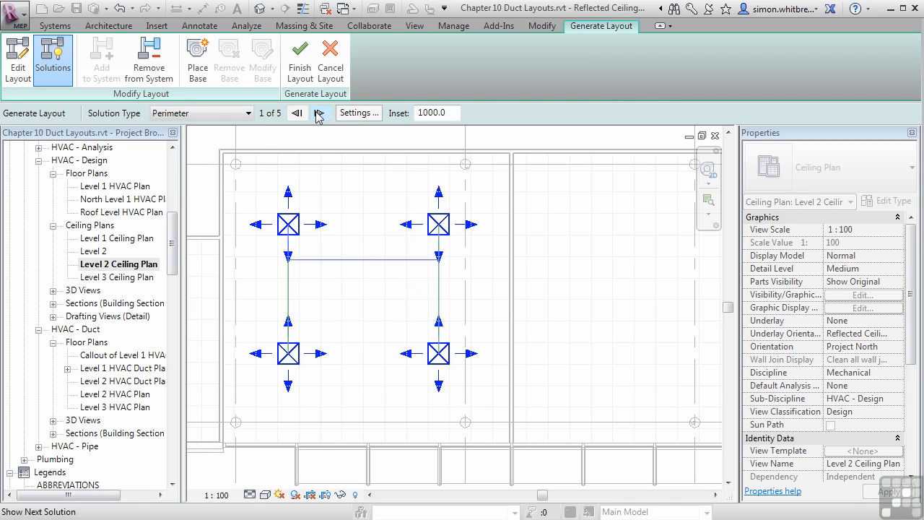
- Preview both Intersections layout solutions, and return the solution type to Network
click(201, 113)
click(199, 148)
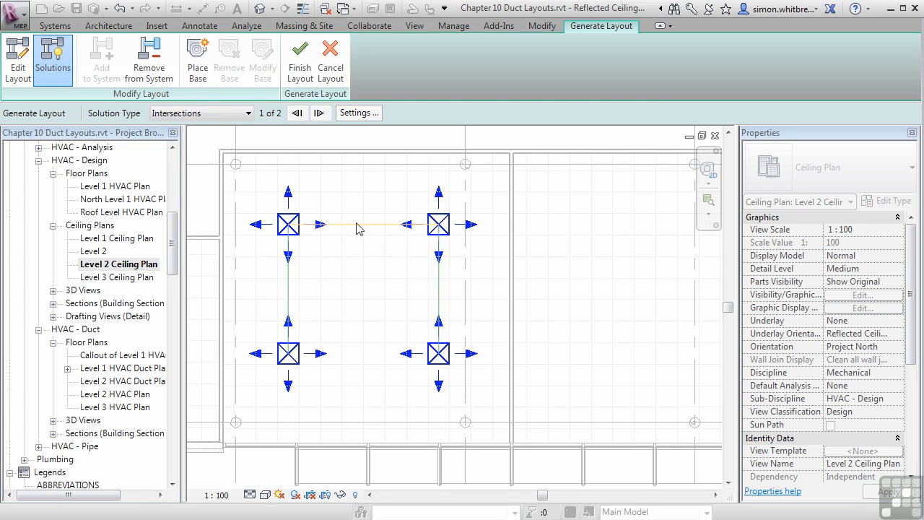
click(318, 113)
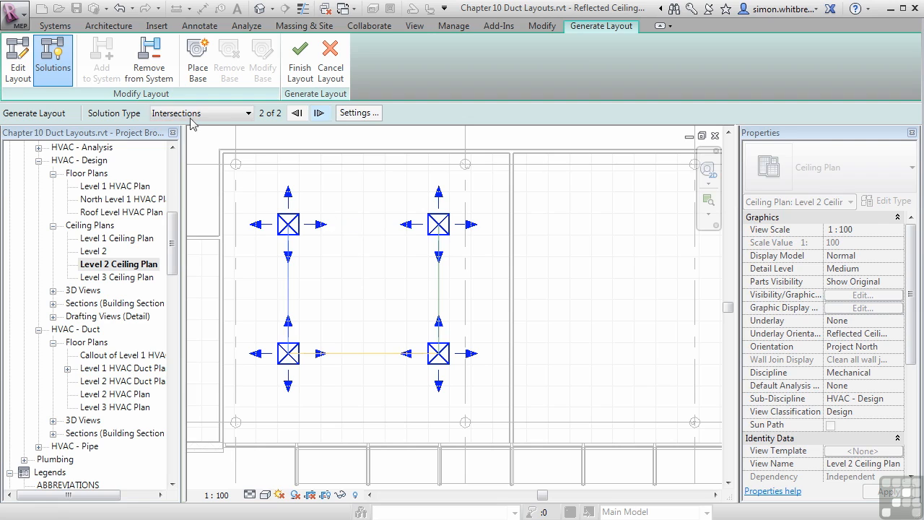
click(183, 113)
click(183, 128)
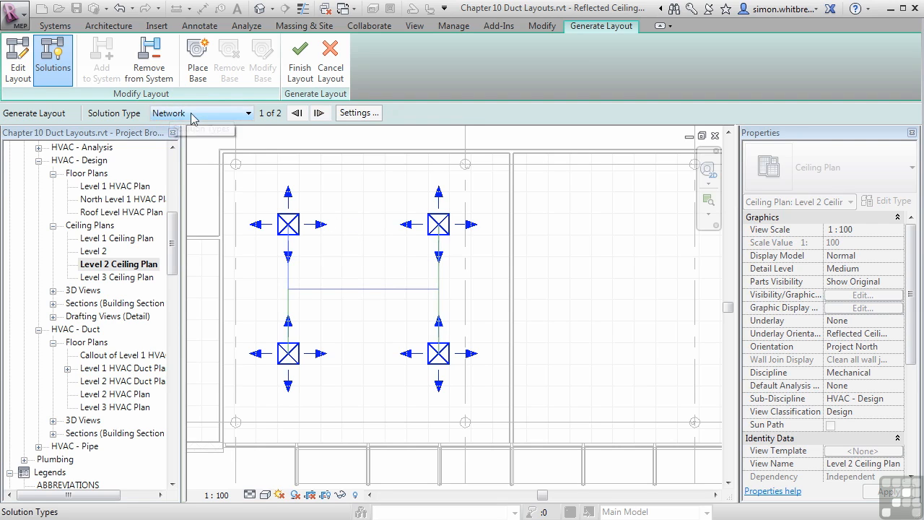
- Set the offset of both the main and branch ducts to 3200 in the duct conversion settings
click(358, 115)
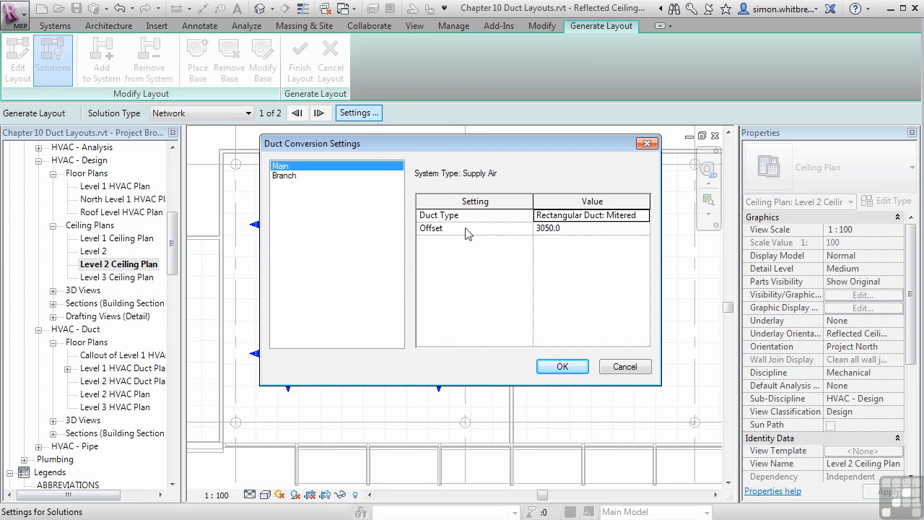
click(568, 229)
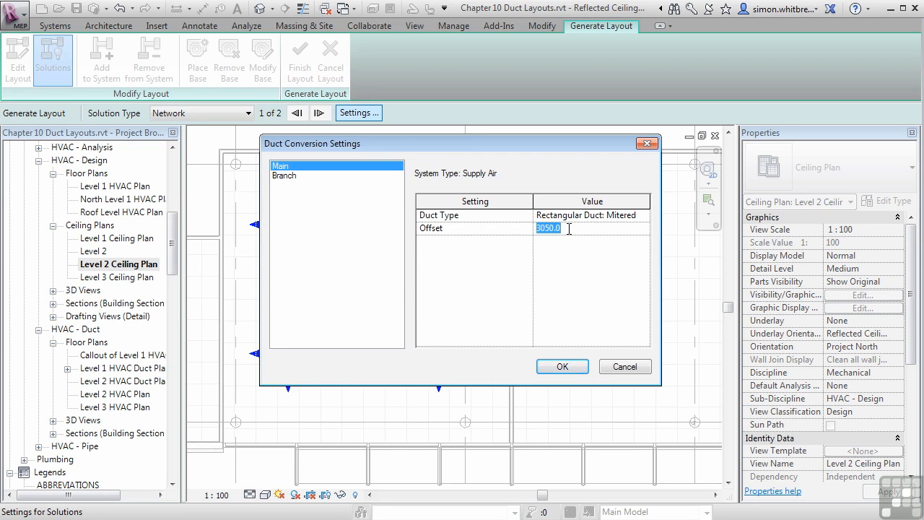
text(32)
click(279, 177)
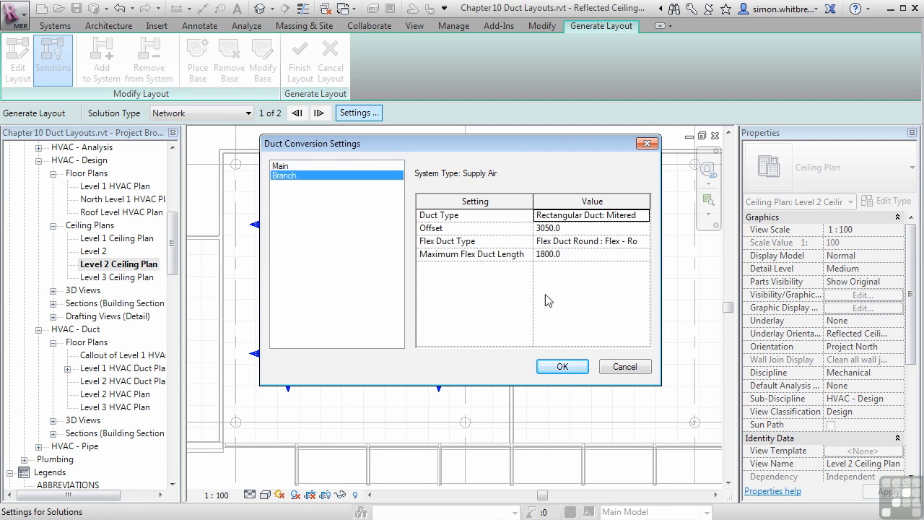
click(585, 229)
text(32)
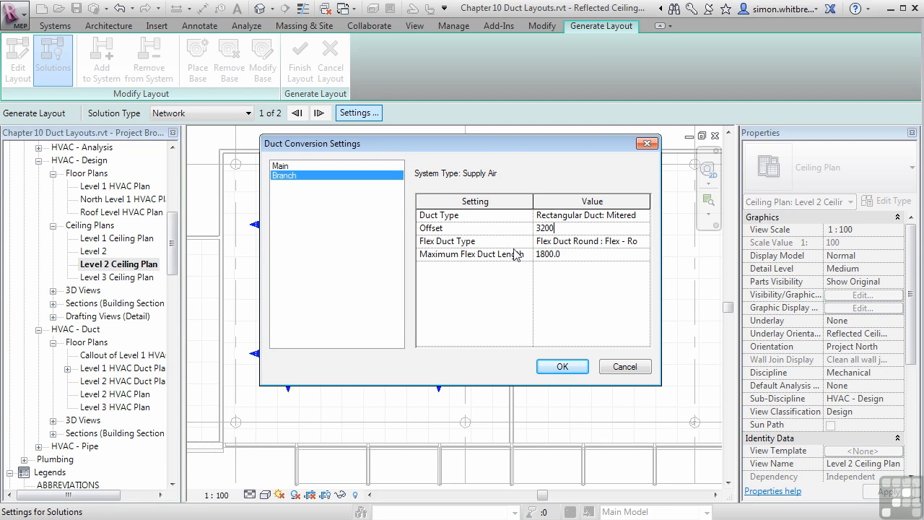
- Set the branch's maximum flex duct length to 1500, accept the settings and finish the Network duct layout
click(573, 256)
text(1500)
click(562, 367)
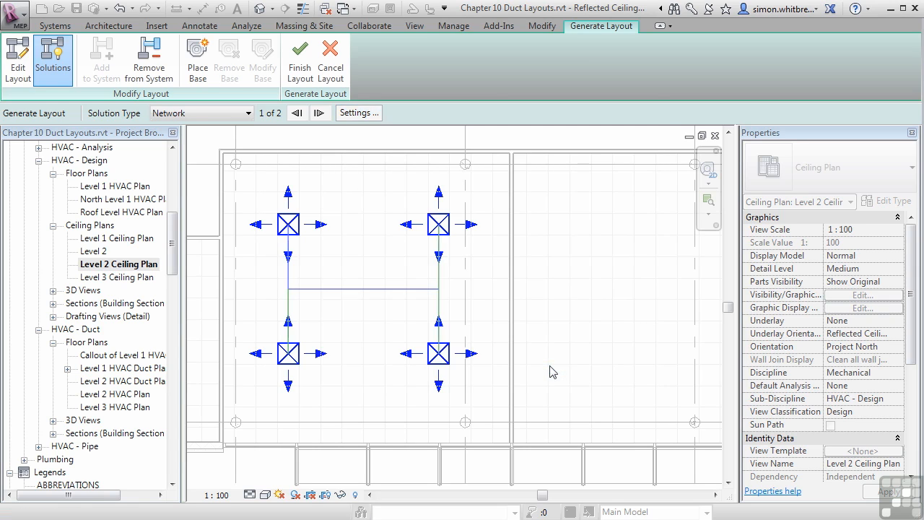
click(307, 66)
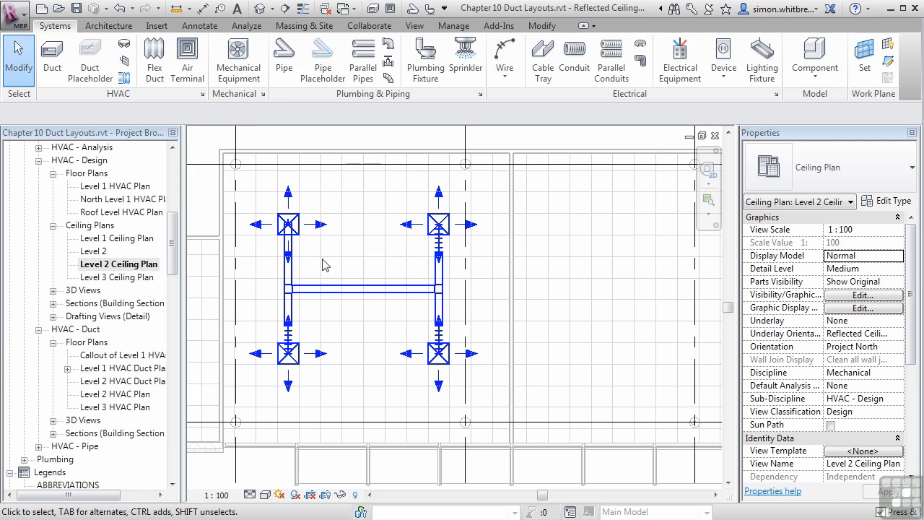
- Draw a vertical building section between the west wall and the left diffusers, looking toward the ducts, and open its view
click(287, 10)
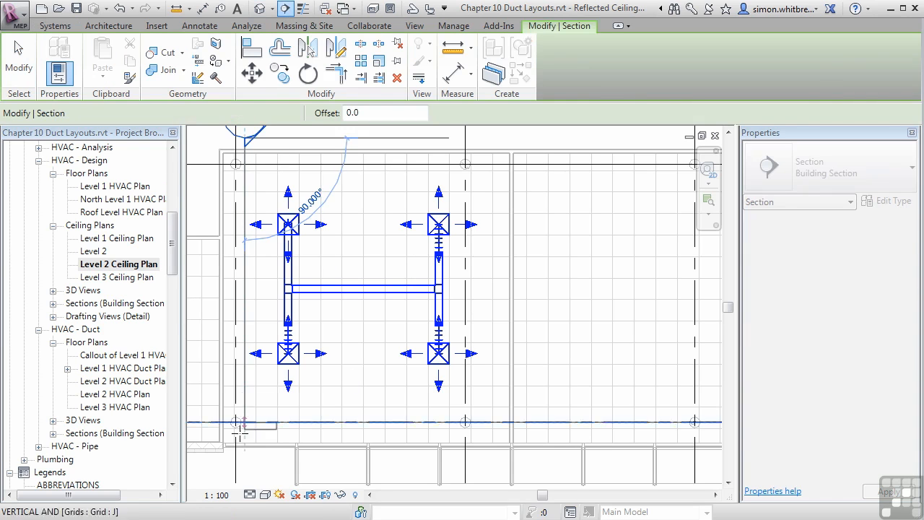
click(242, 461)
key(Escape)
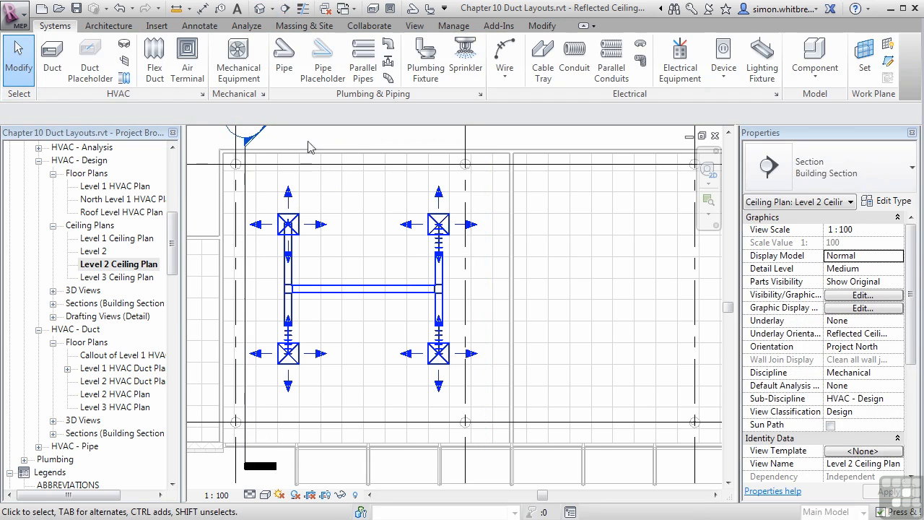
double_click(264, 151)
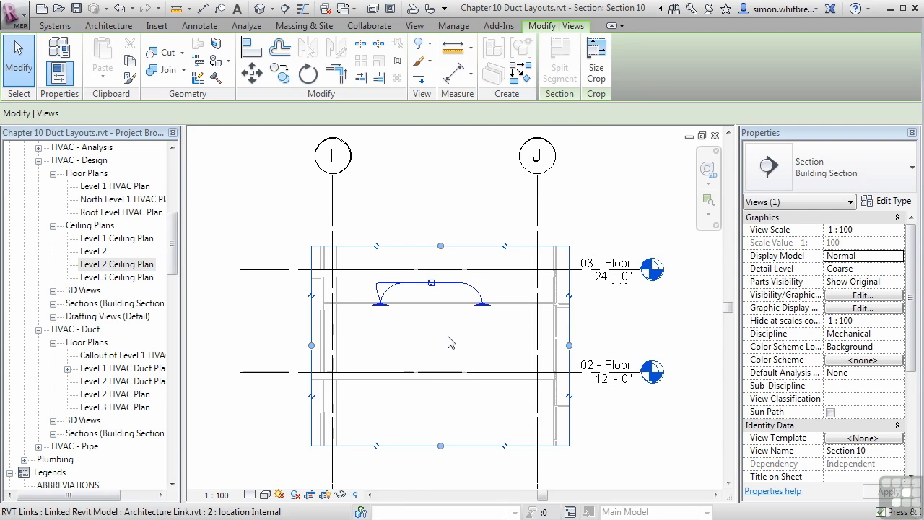
- Raise the section view's detail level to display the ducts at their full width
click(249, 495)
click(264, 481)
click(259, 322)
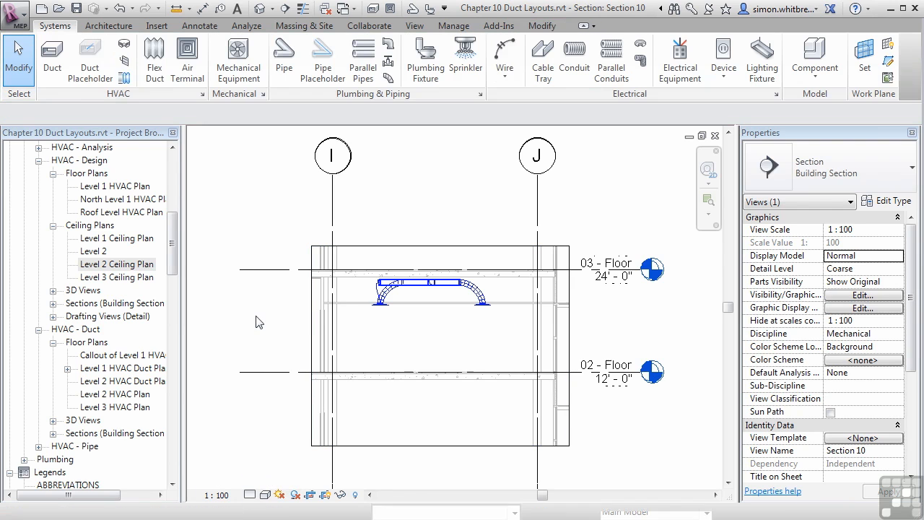
- Open the default 3D view and orient it to Section 10
click(258, 9)
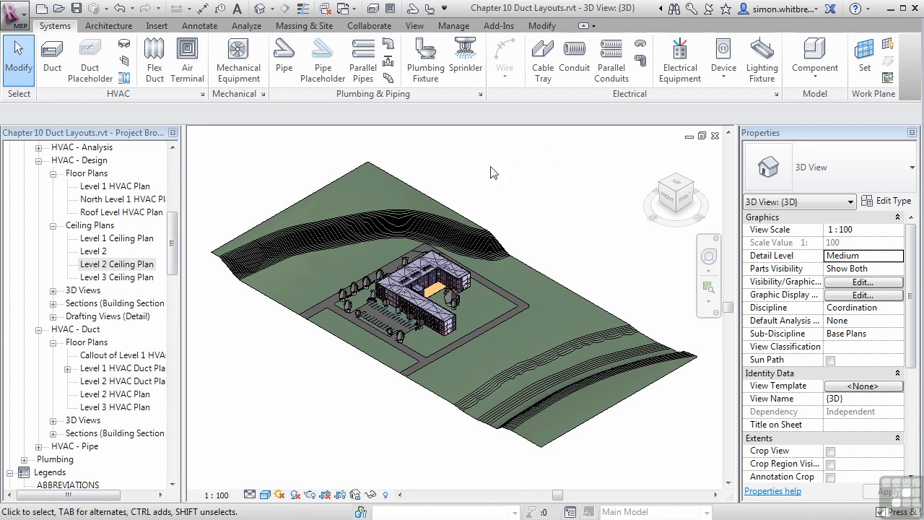
right_click(676, 202)
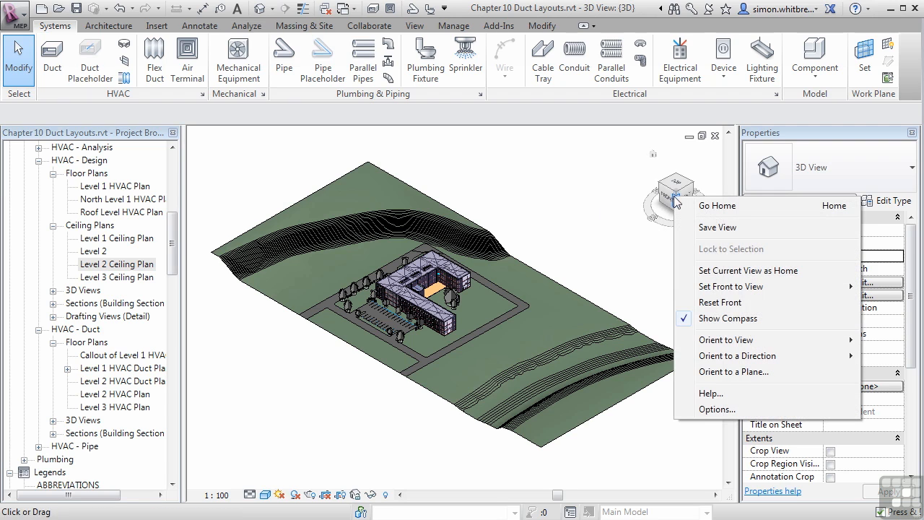
mouse_move(711, 343)
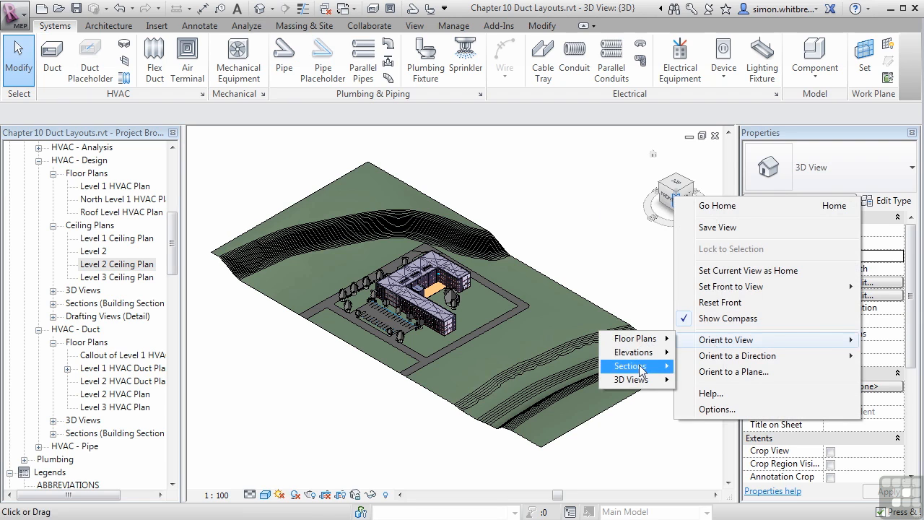
mouse_move(639, 369)
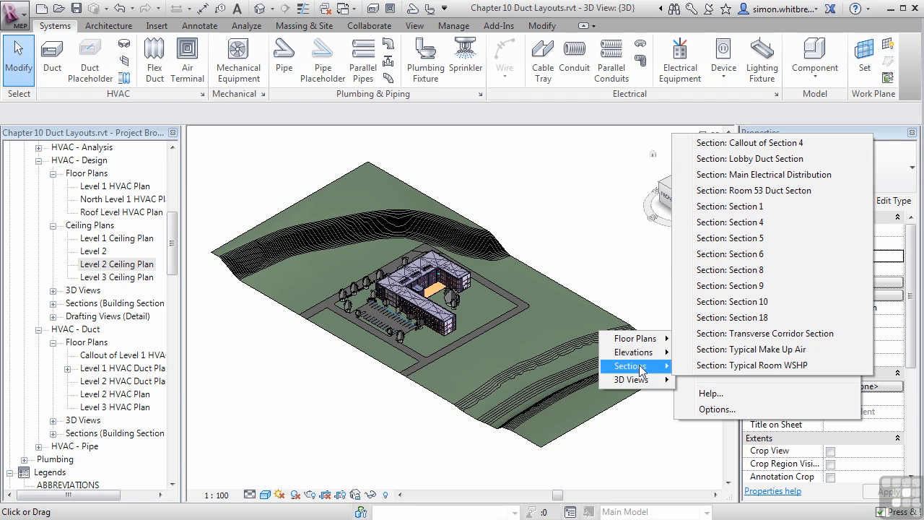
click(727, 309)
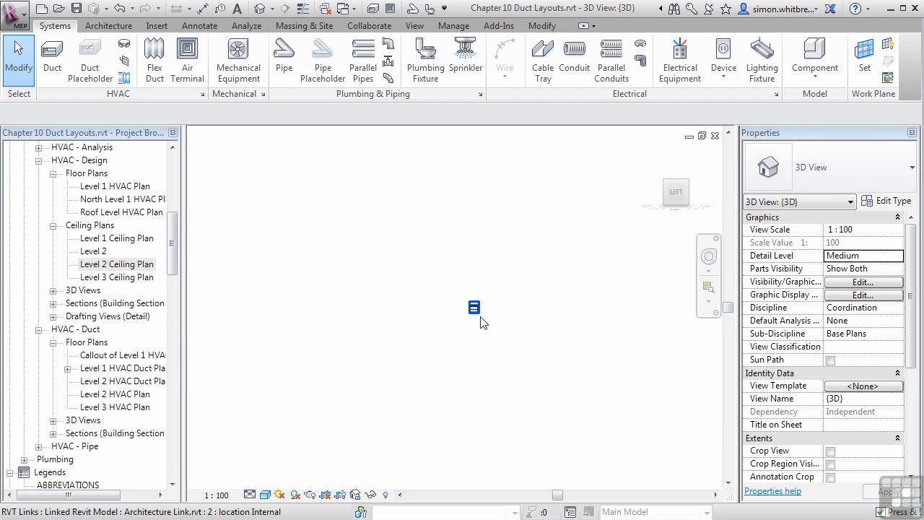
- Turn on thin lines for a close-up of the new ductwork in the 3D view
scroll(483, 321, up, 8)
shift+middle_drag(493, 298, 470, 305)
scroll(335, 314, up, 6)
shift+middle_drag(335, 314, 210, 373)
click(303, 8)
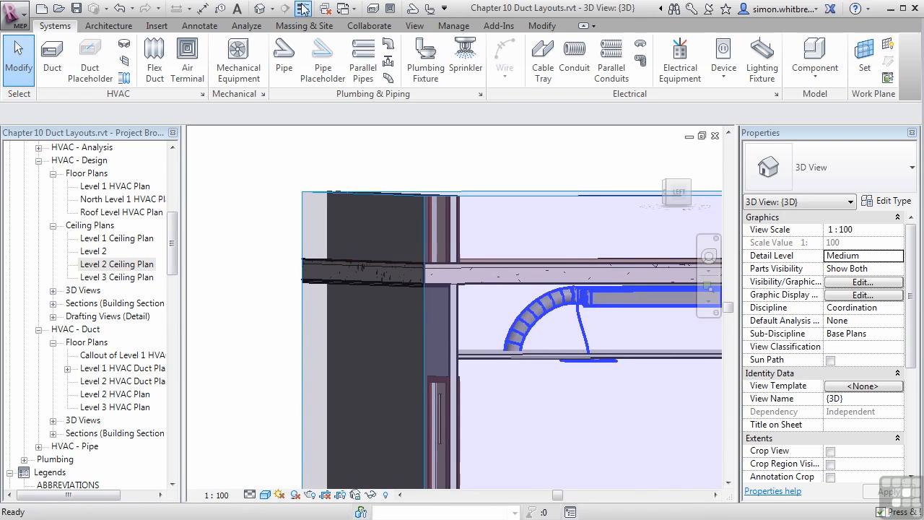
middle_drag(590, 398, 393, 399)
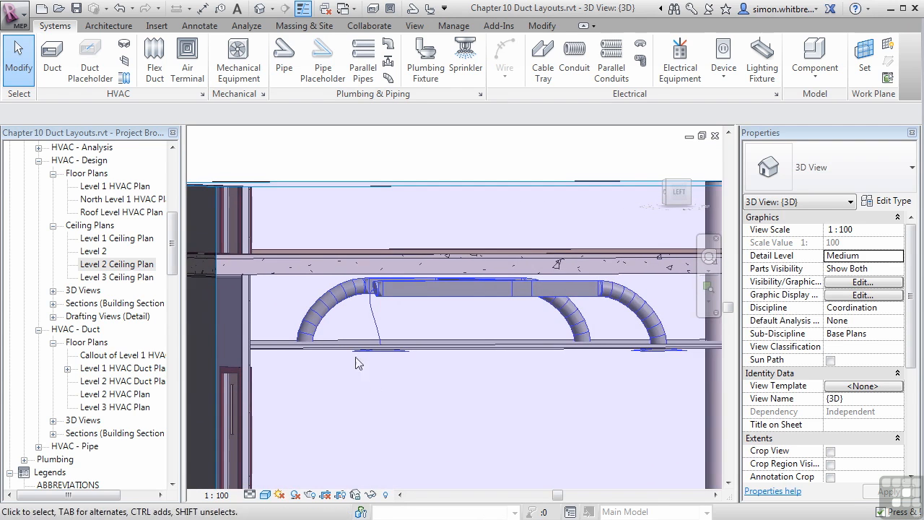
- Examine the flex duct drawn as a single line between the rectangular duct's end and its diffuser
scroll(368, 302, up, 4)
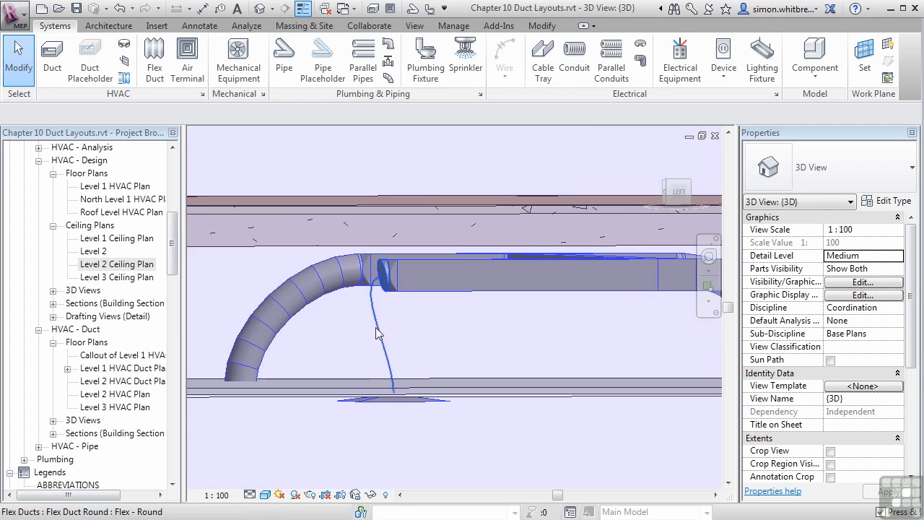
click(370, 332)
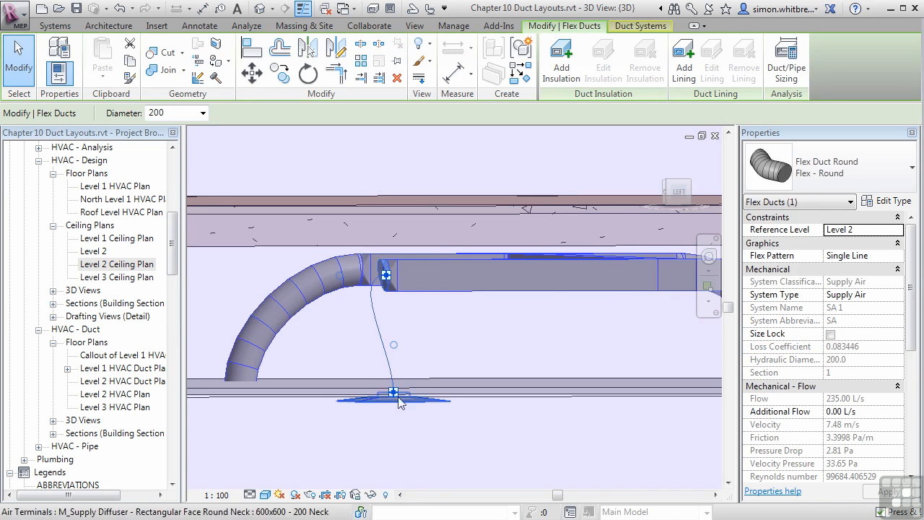
click(504, 346)
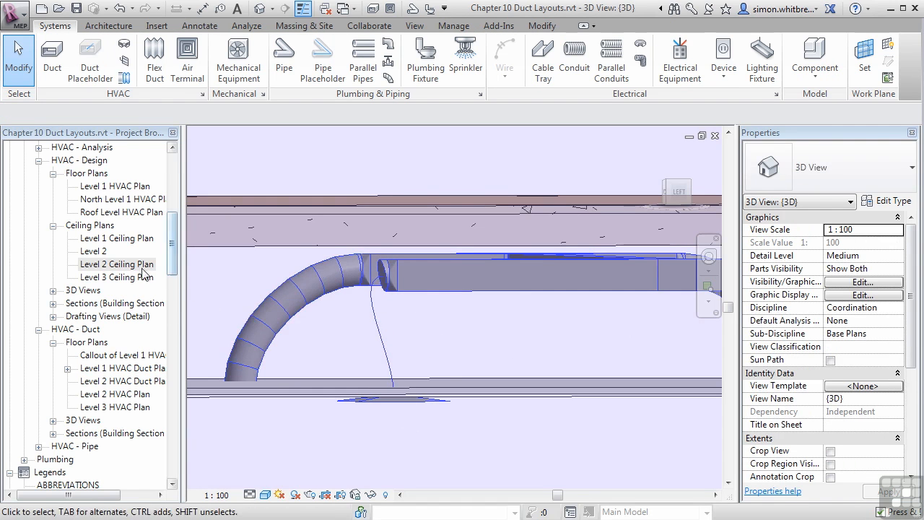
- In the Level 2 Ceiling Plan, shorten the upper-left branch duct to about 1160 mm so its end clears the diffuser
double_click(142, 267)
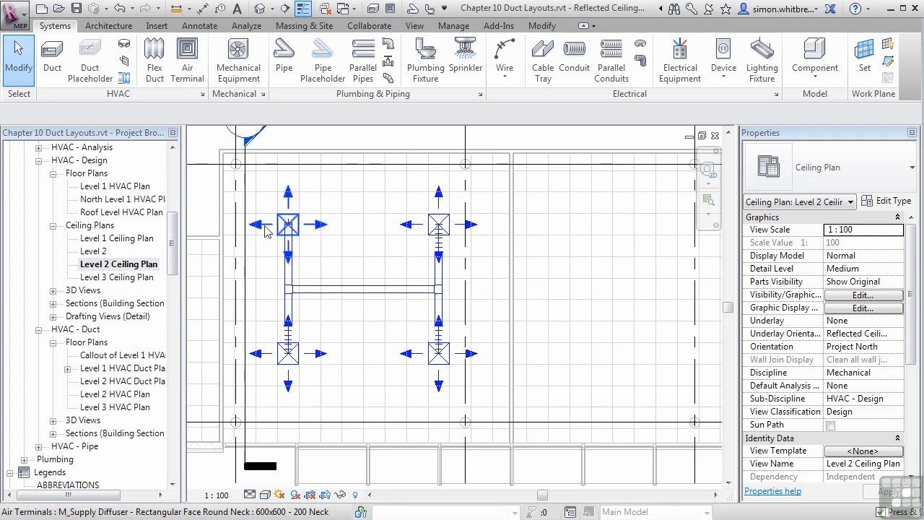
scroll(265, 230, up, 5)
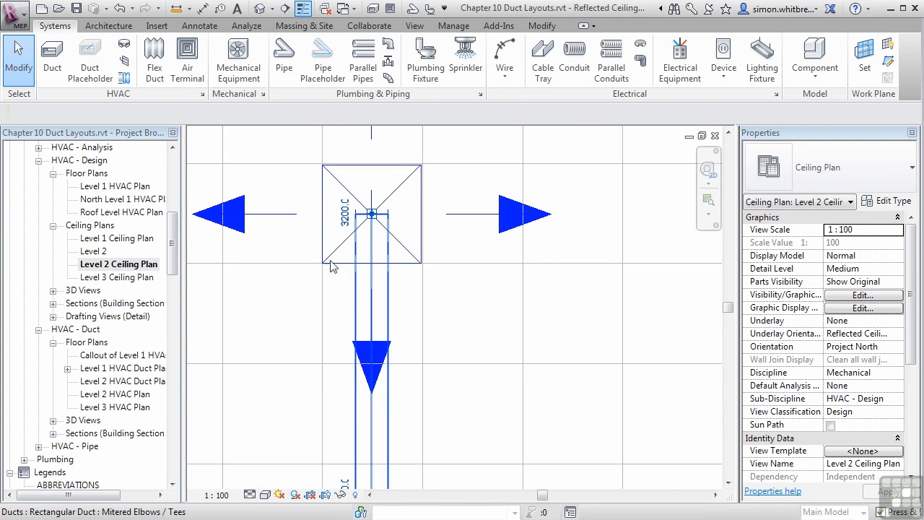
click(330, 266)
drag(371, 214, 262, 325)
scroll(402, 291, down, 4)
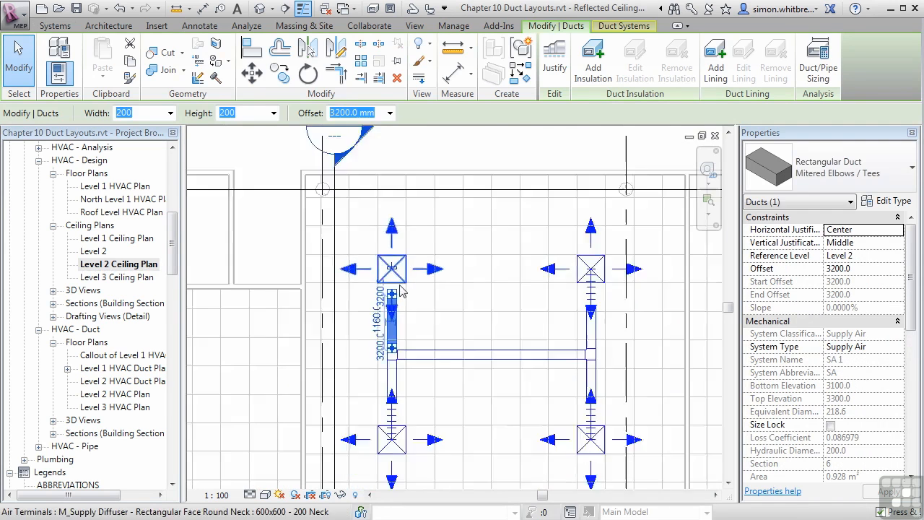
- Open the section view and move the rectangular-to-round transition away from the diffuser, back along the branch duct
scroll(402, 291, down, 2)
double_click(353, 156)
scroll(388, 293, up, 5)
click(353, 248)
drag(359, 252, 429, 249)
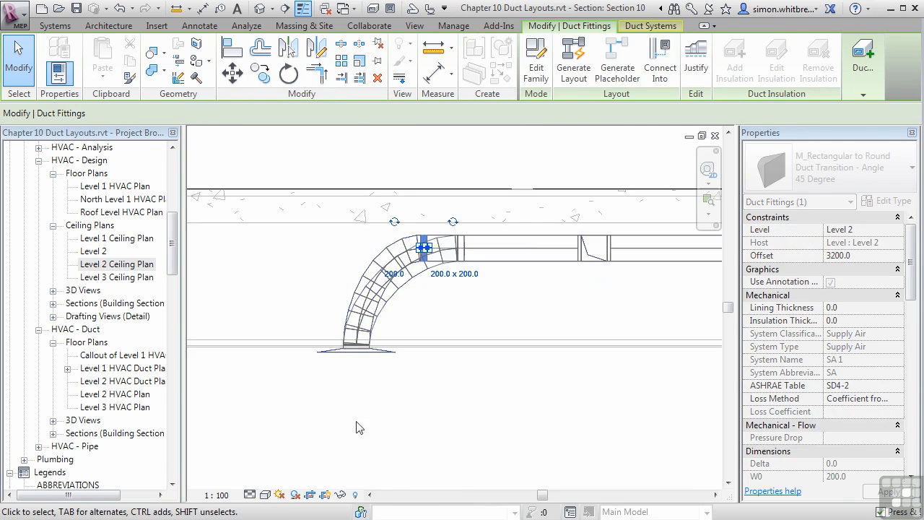